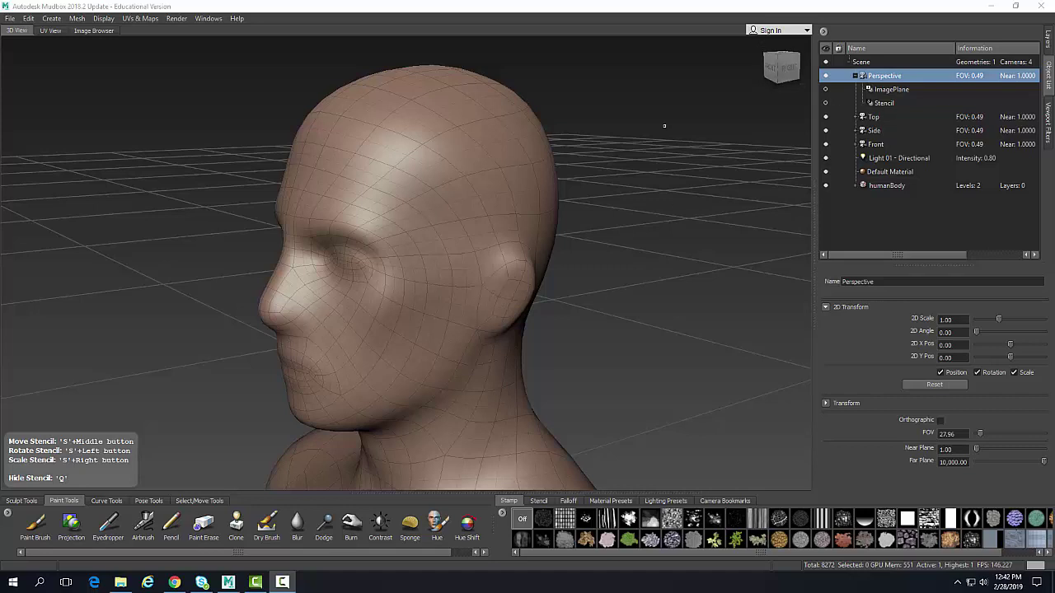
- Look through the Side camera for a profile view, then create a new camera, Camera 01
left_click(878, 145)
left_click(875, 130)
right_click(888, 131)
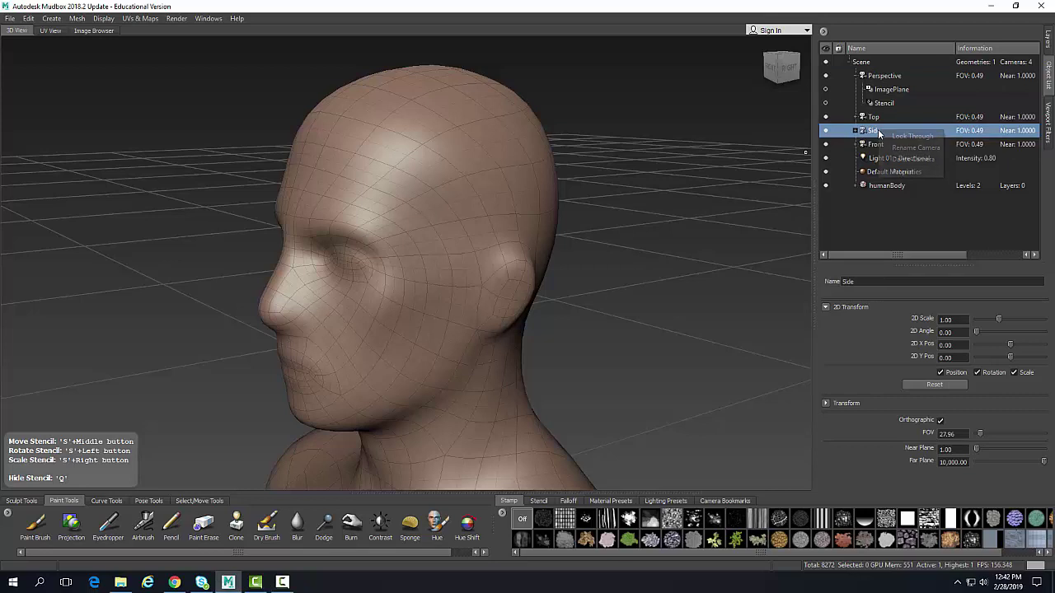
left_click(903, 139)
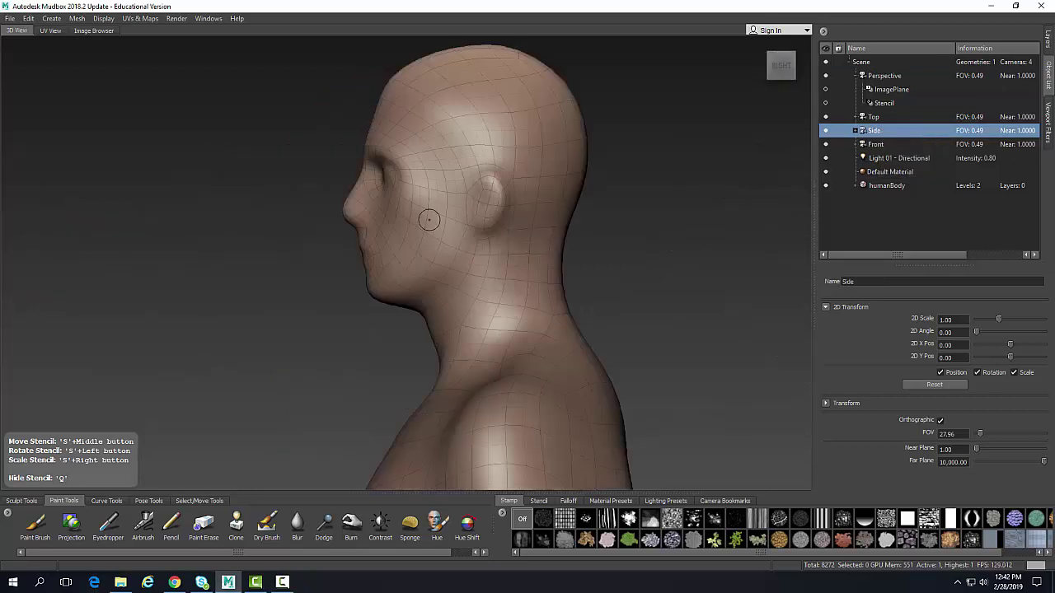
left_click(51, 18)
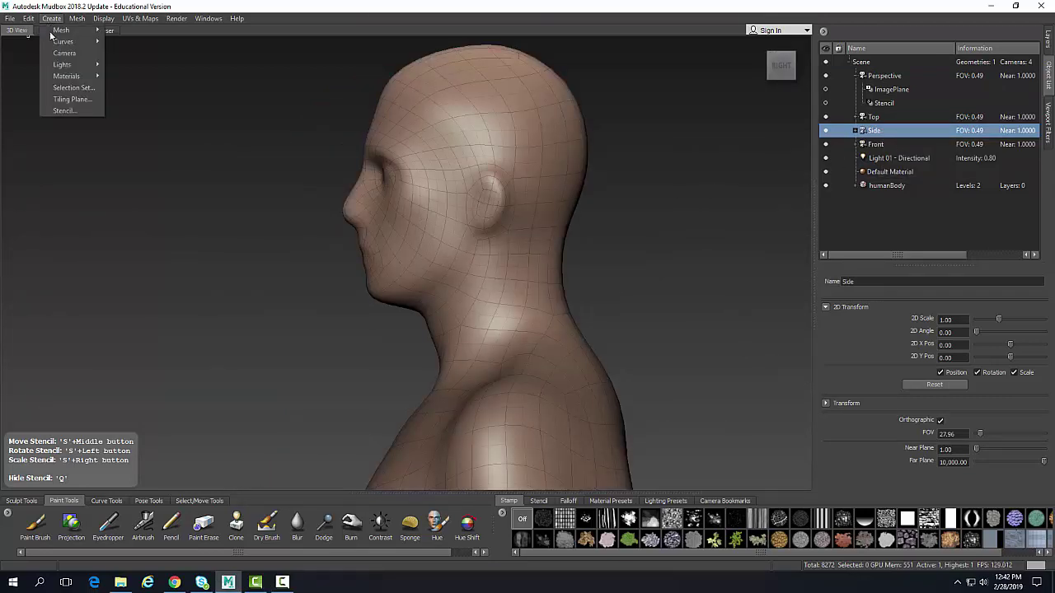
left_click(67, 53)
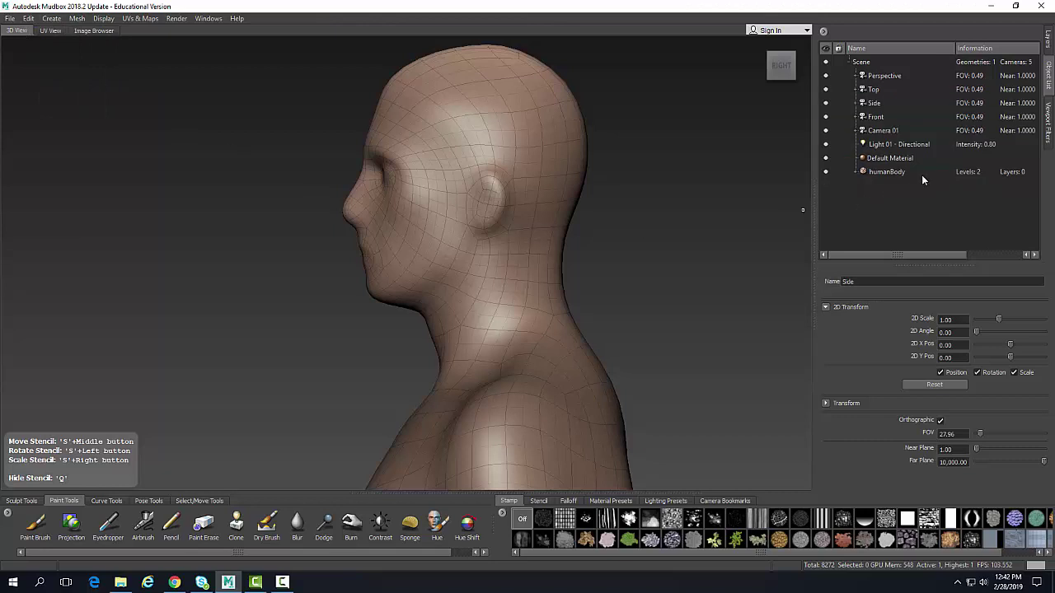
- Expand Camera 01 and switch on its ImagePlane
left_click(854, 130)
left_click(884, 148)
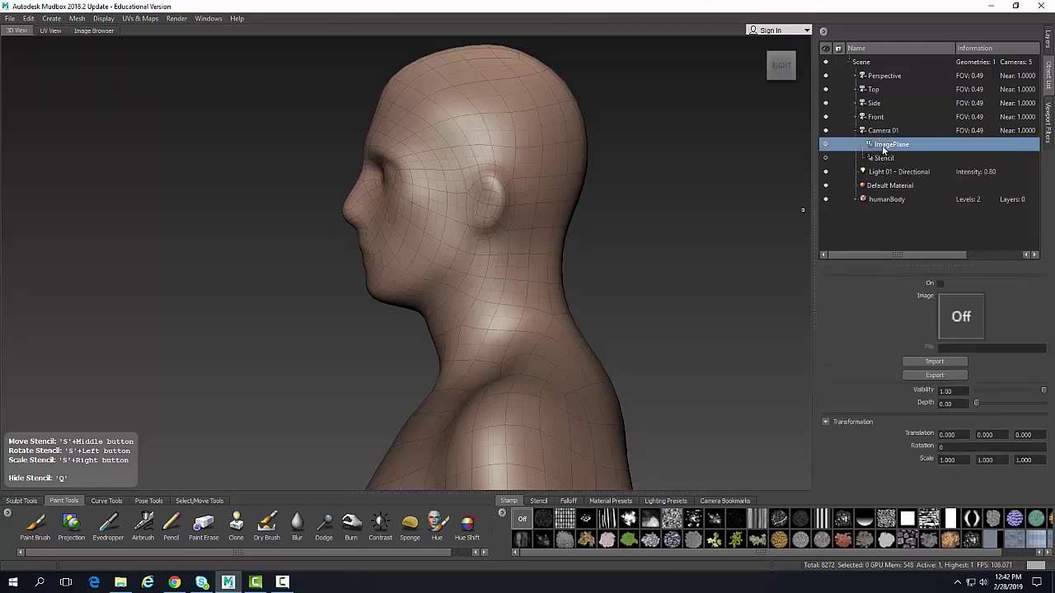
left_click(940, 283)
- Import the small caricature PNG into the image plane and set its visibility to 0.84
left_click(944, 365)
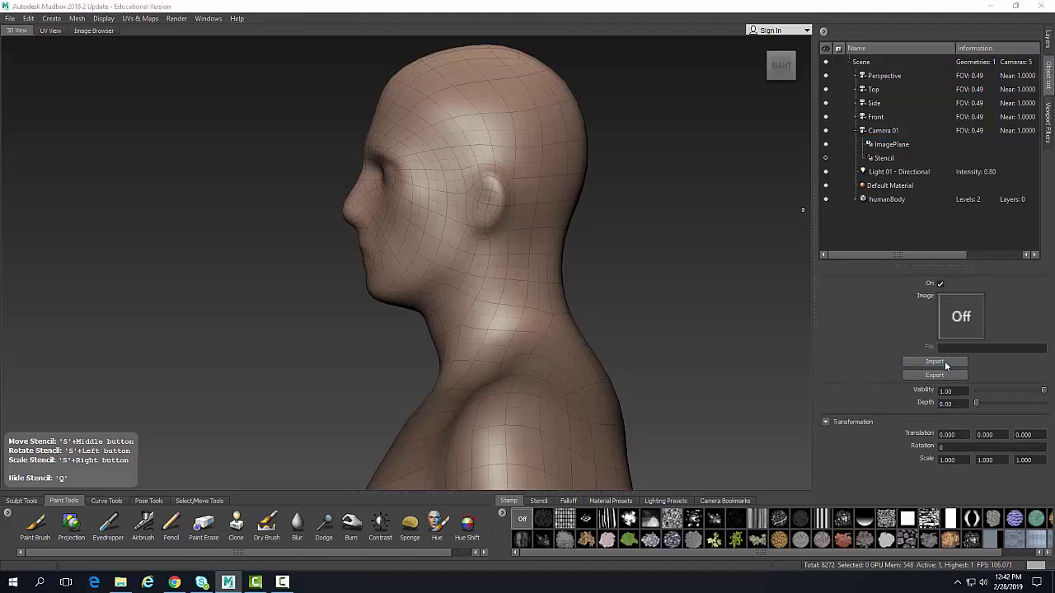
scroll(701, 380, "down", 5)
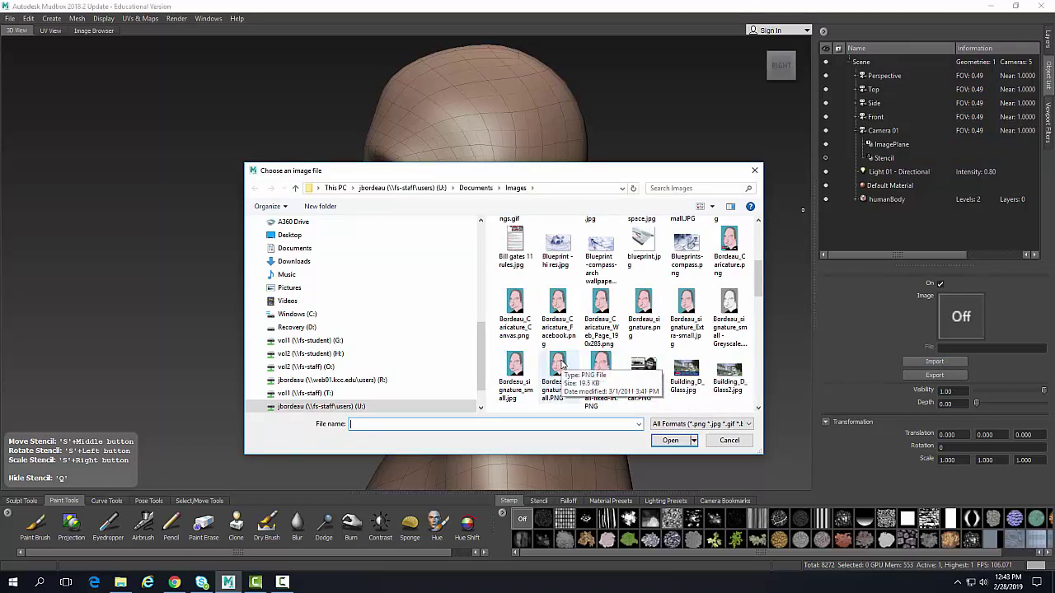
left_click(559, 365)
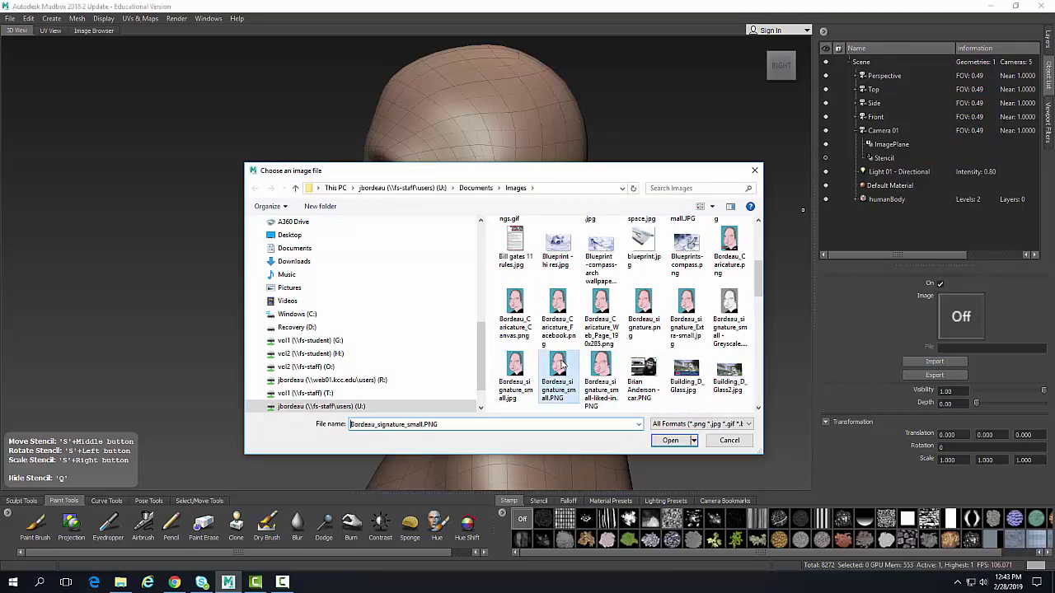
left_click(683, 446)
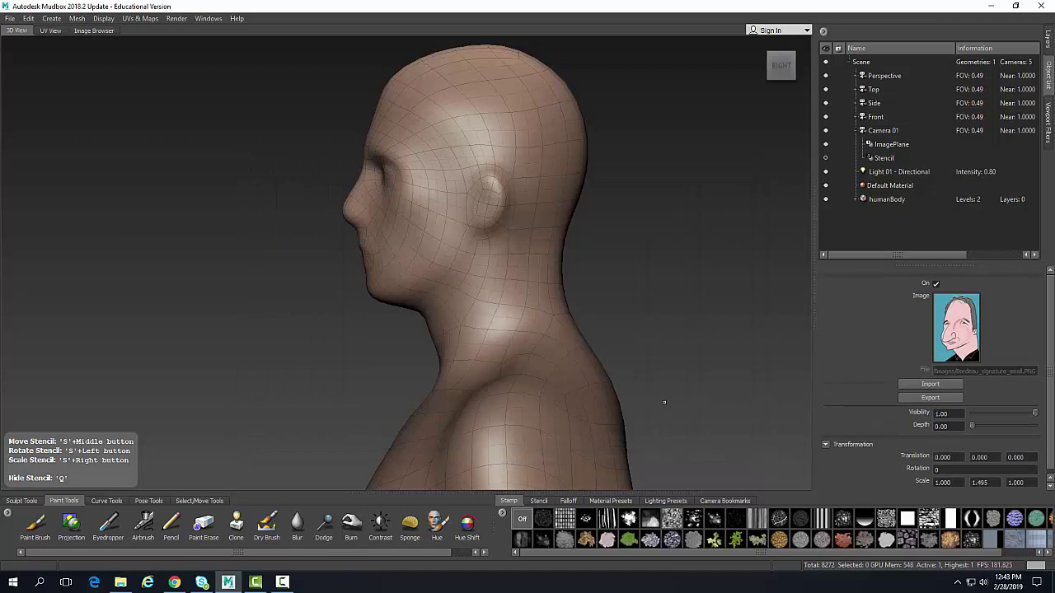
left_click_drag(1035, 412, 987, 424)
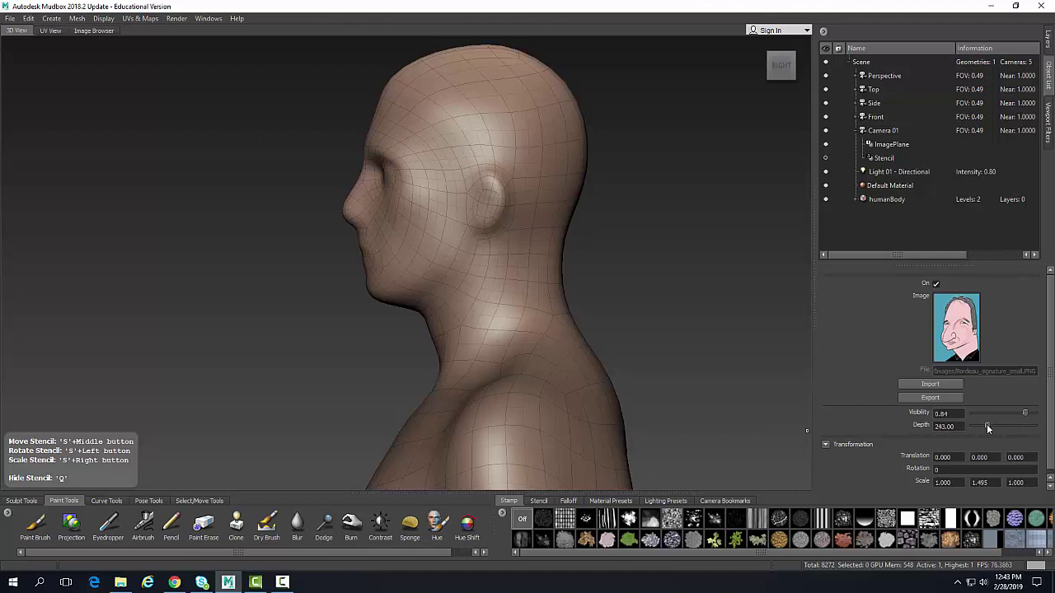
- Look through Camera 01 and select its ImagePlane in the Object List
left_click(881, 134)
right_click(880, 136)
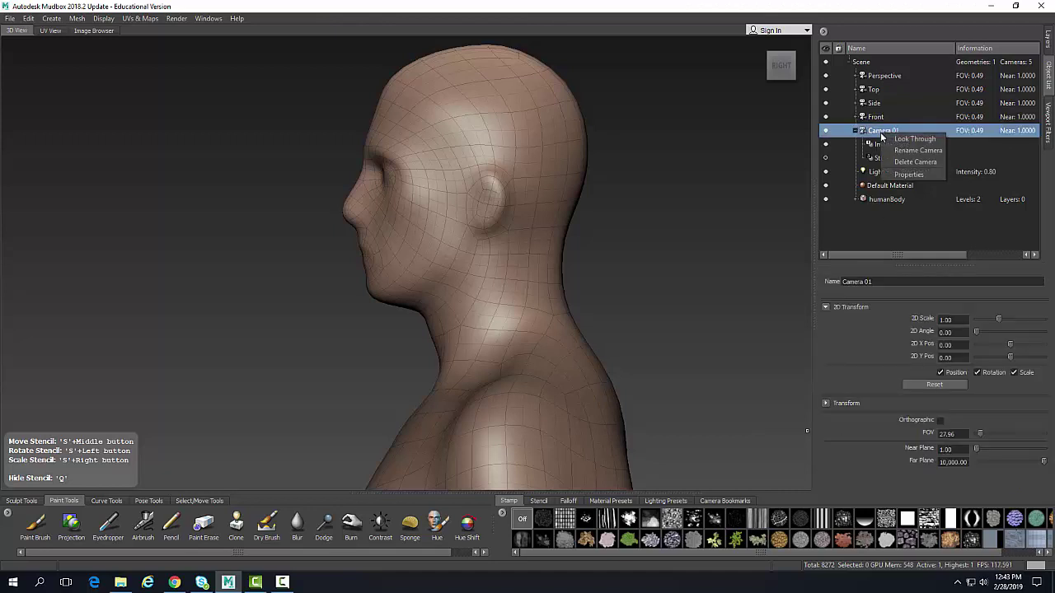
left_click(899, 139)
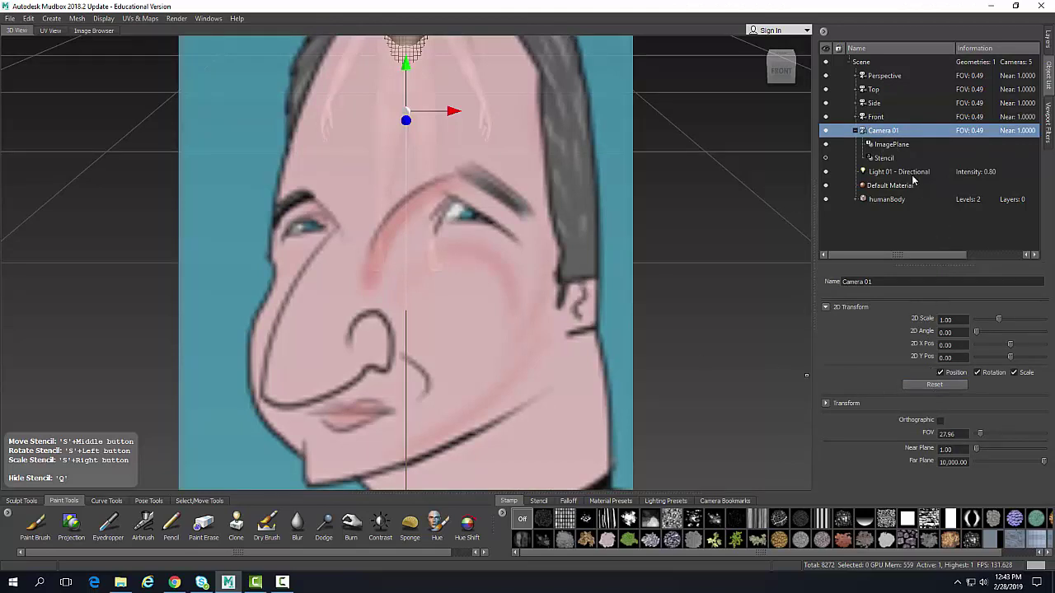
left_click(888, 147)
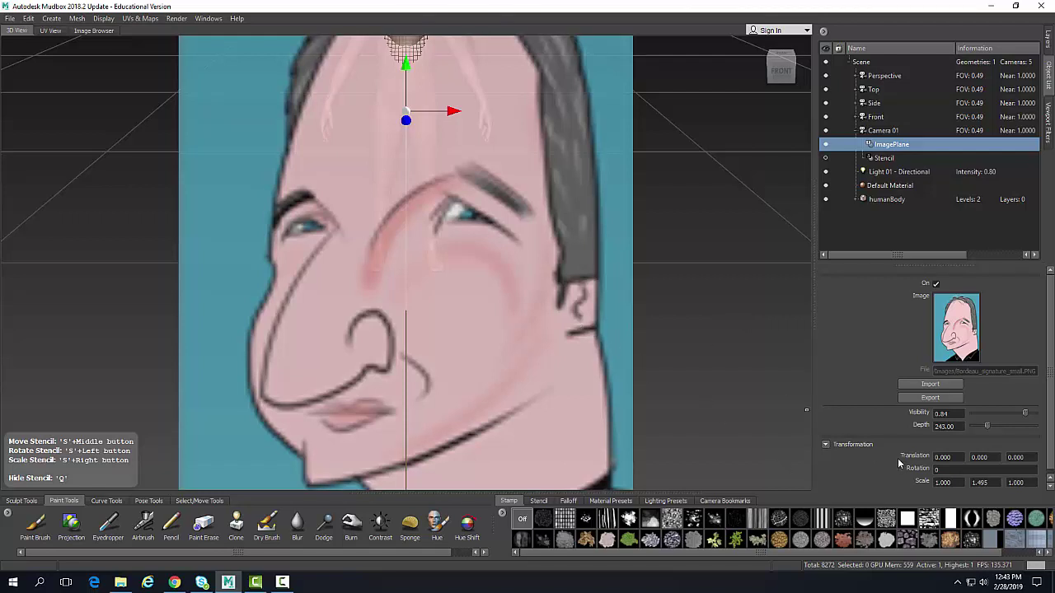
- Set the image plane's Scale X, Y and Z to 0.5
left_click(947, 483)
type(".5")
key("Tab")
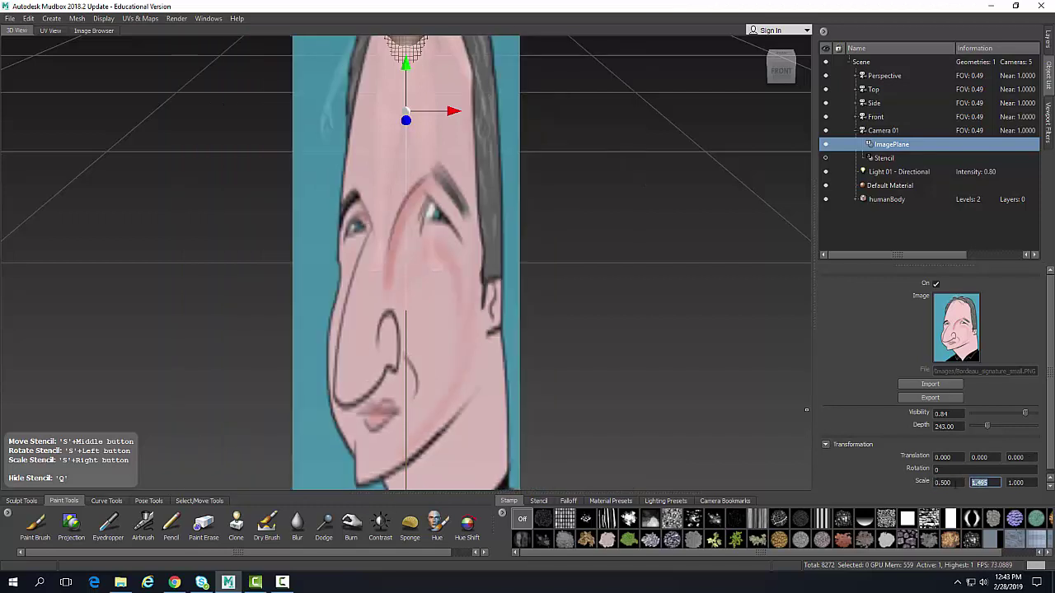
type(".5")
key("Tab")
type(".5")
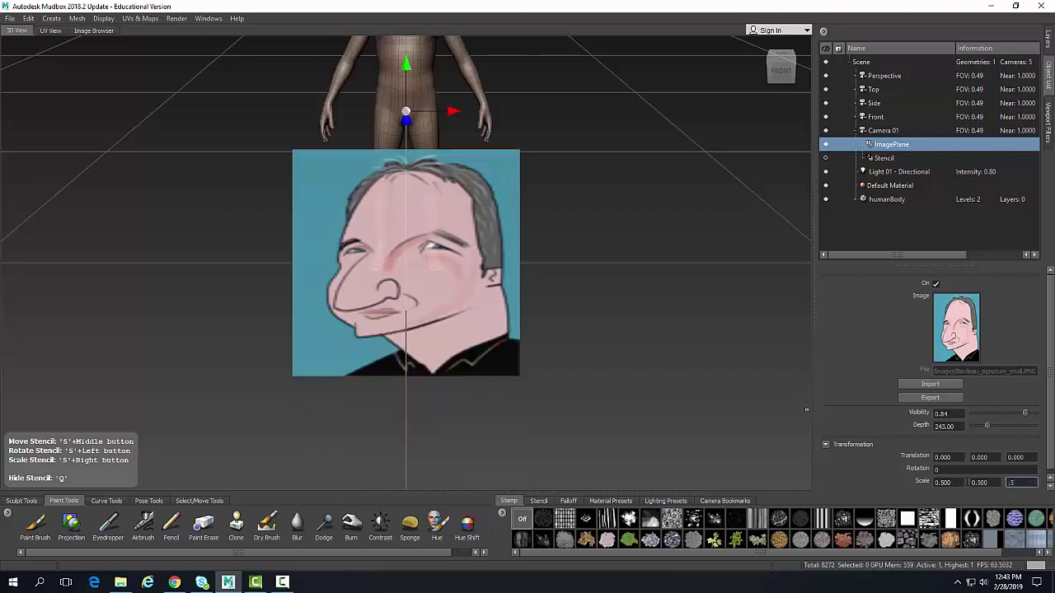
key("Return")
- Lower the image plane visibility to 0.44 and orbit toward the head's left profile
left_click_drag(1025, 414, 998, 414)
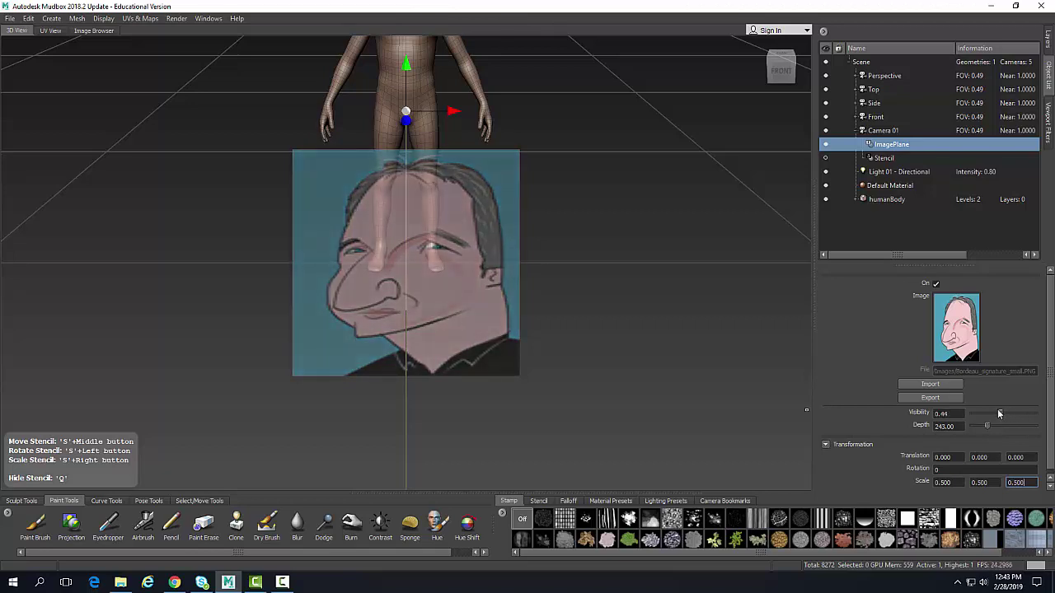
right_click_drag(664, 184, 614, 106, "alt")
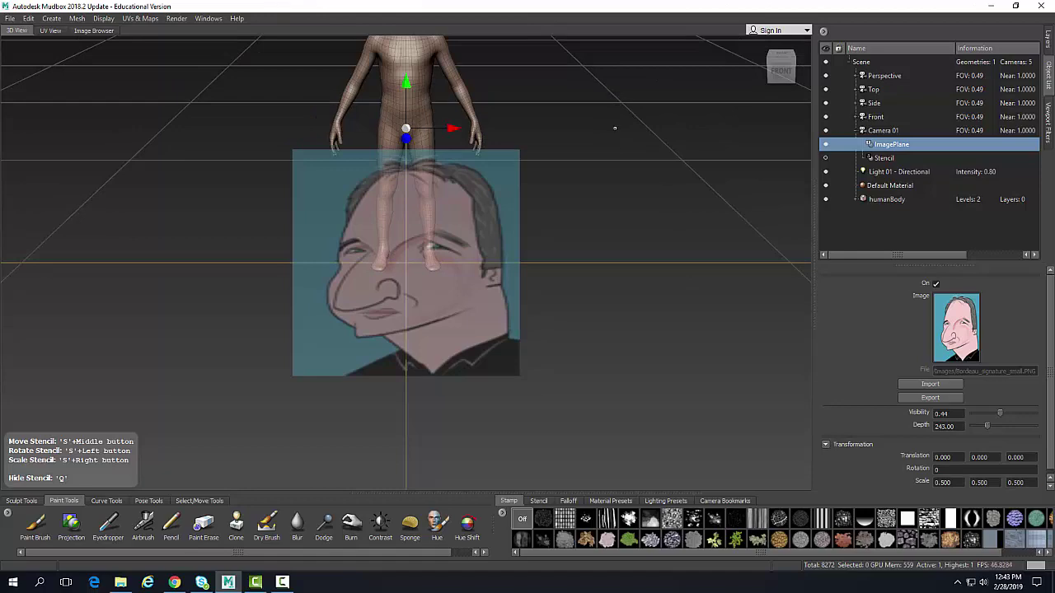
left_click_drag(614, 128, 622, 249, "alt")
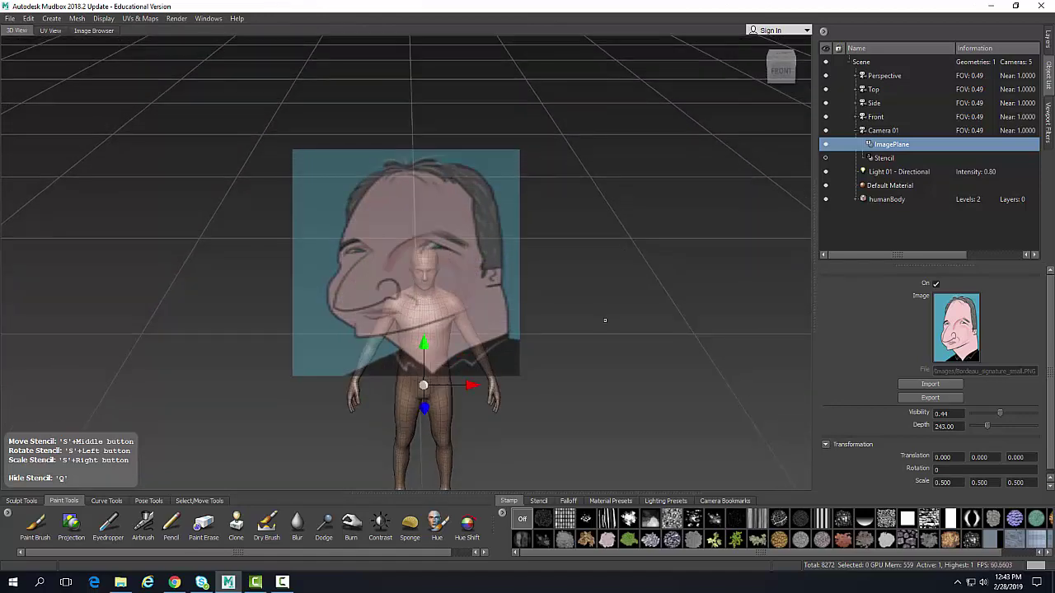
left_click_drag(605, 321, 586, 285, "alt")
right_click_drag(586, 286, 582, 291, "alt")
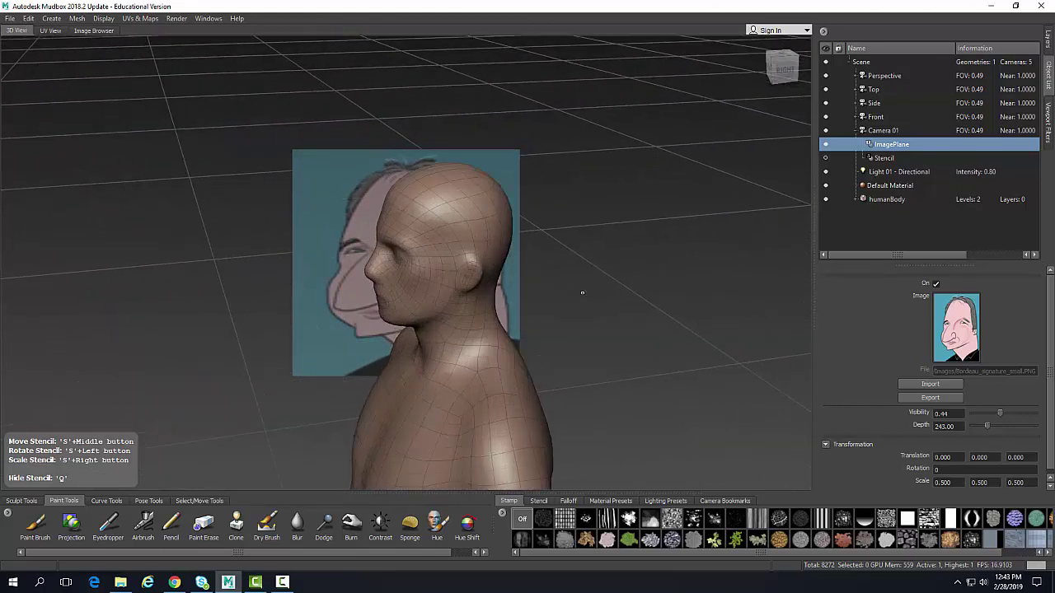
left_click_drag(587, 267, 522, 308, "alt")
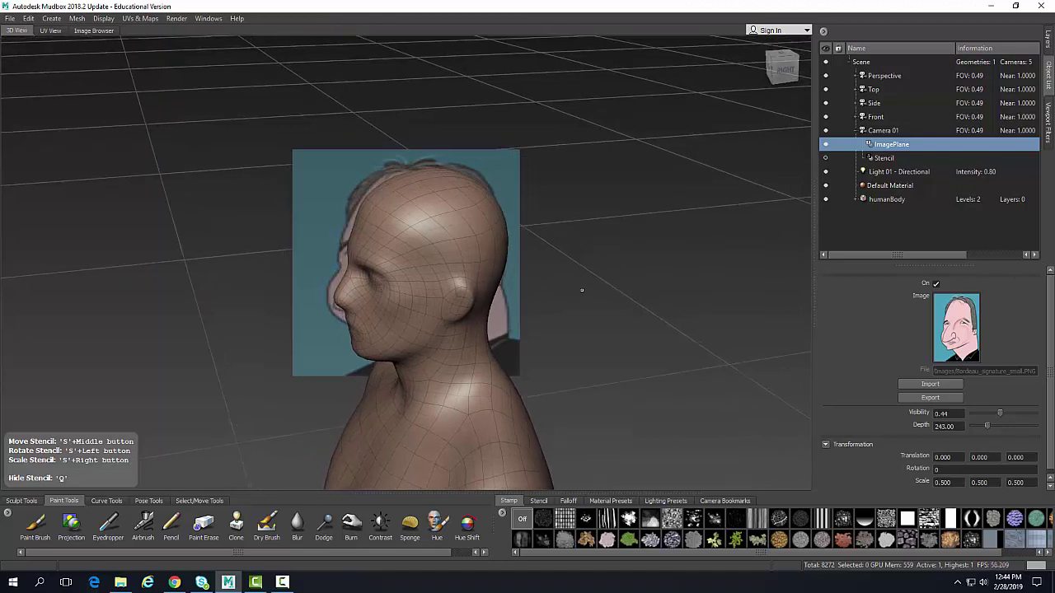
- Set the image plane depth to 35 and visibility to 0.28, then toggle it off and on with Q
left_click_drag(581, 290, 579, 290, "alt")
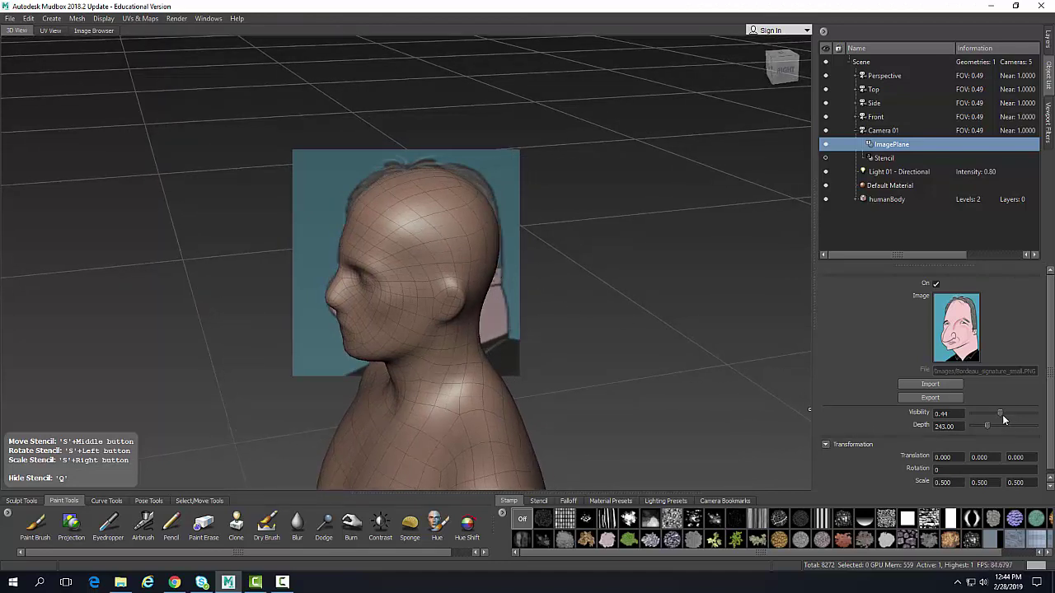
left_click_drag(1001, 416, 973, 426)
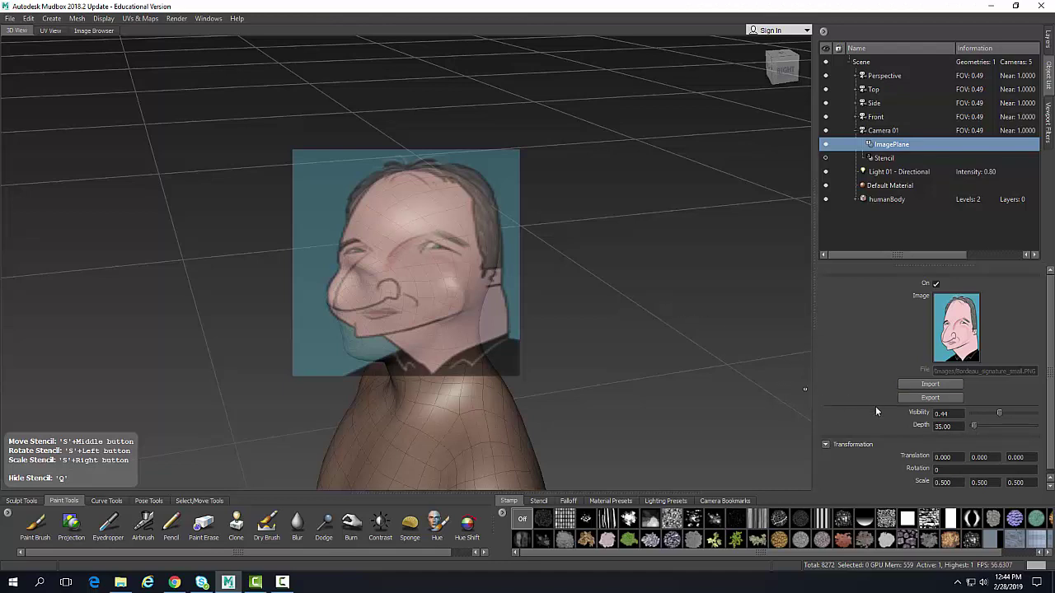
left_click_drag(998, 417, 989, 417)
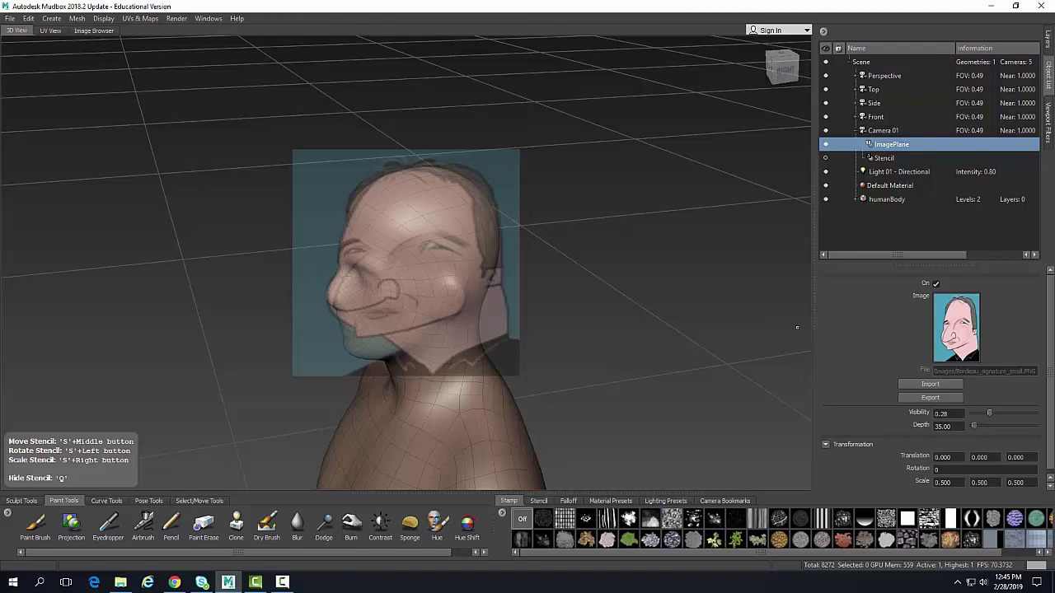
left_click(935, 285)
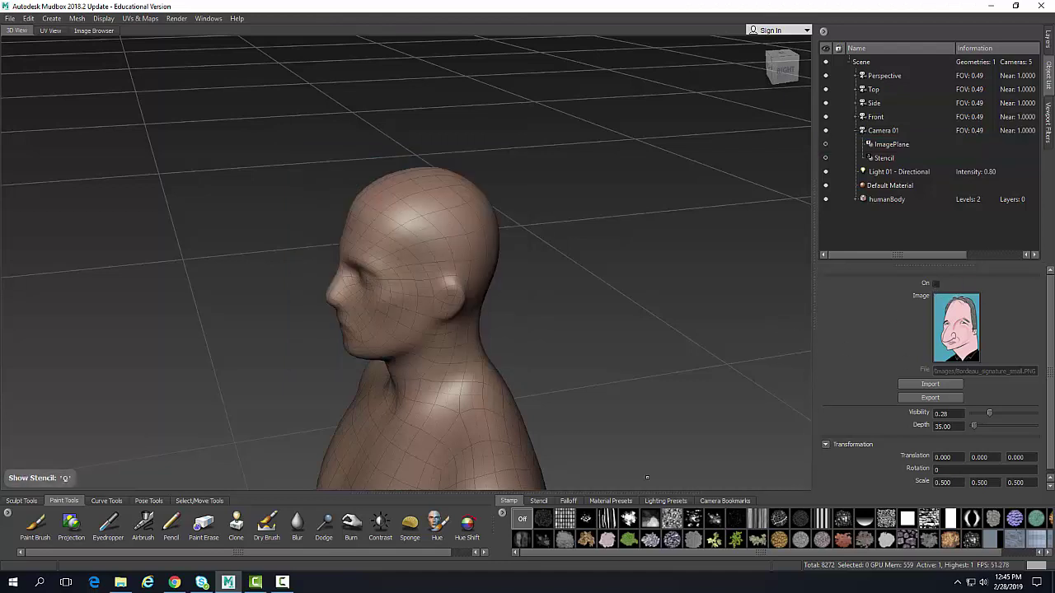
key("q")
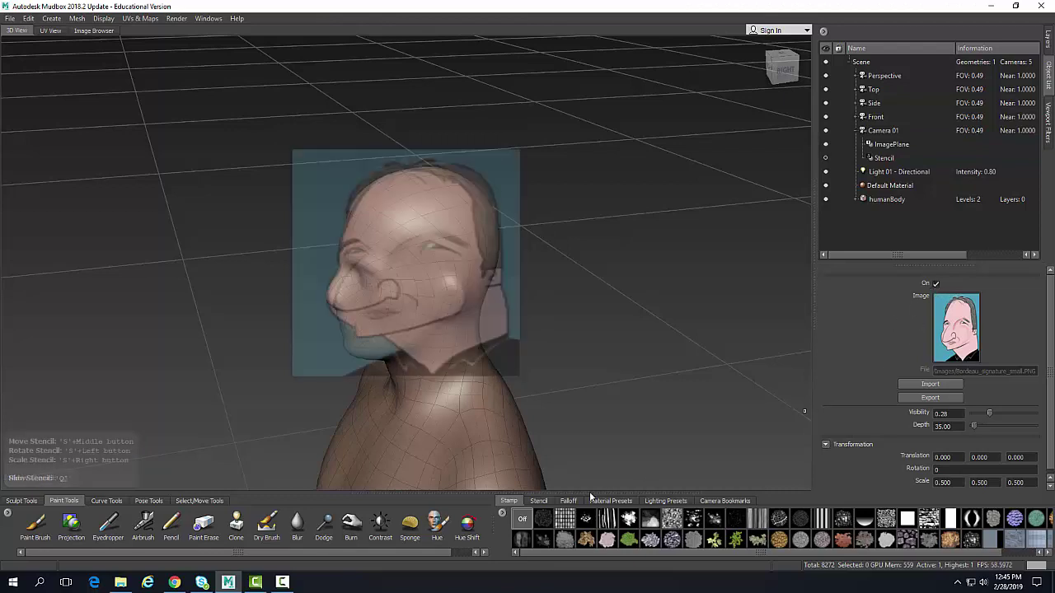